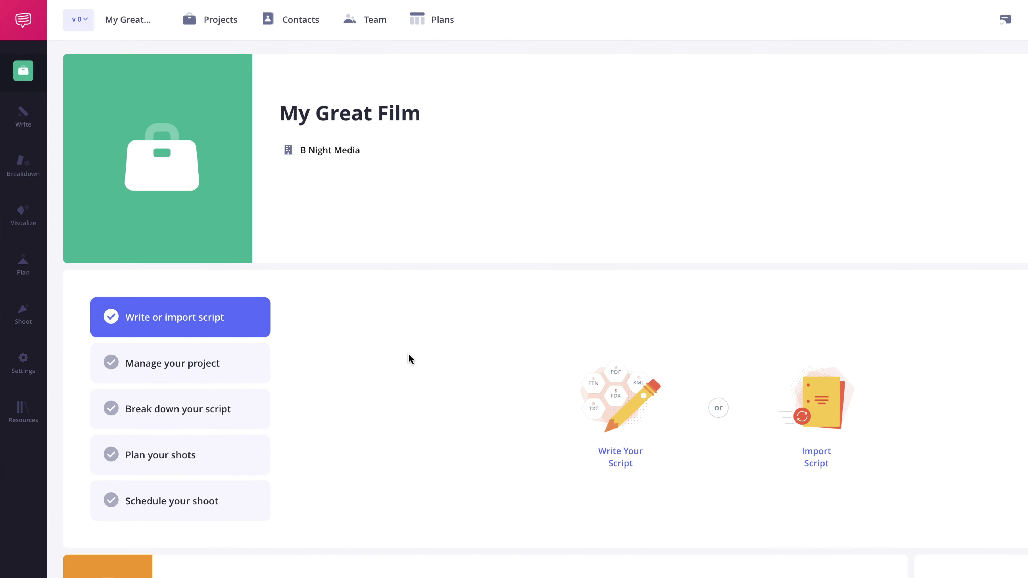
From Plan > Calendars, start a New Calendar to reach the Name Your Calendar dialog
{"action": "mouse_move", "coordinate": [36, 397]}
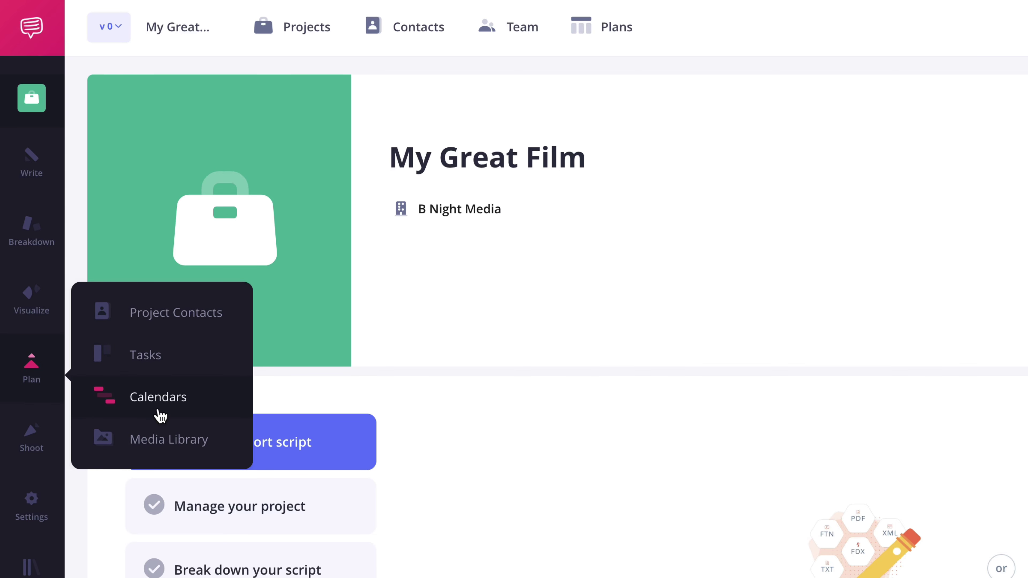
{"action": "left_click", "coordinate": [158, 411]}
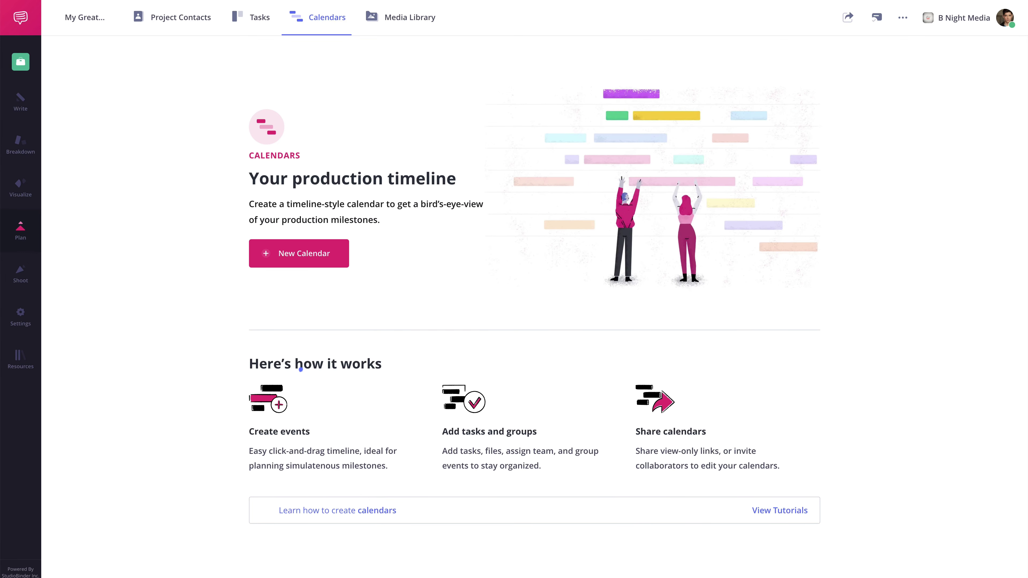
{"action": "left_click", "coordinate": [304, 267]}
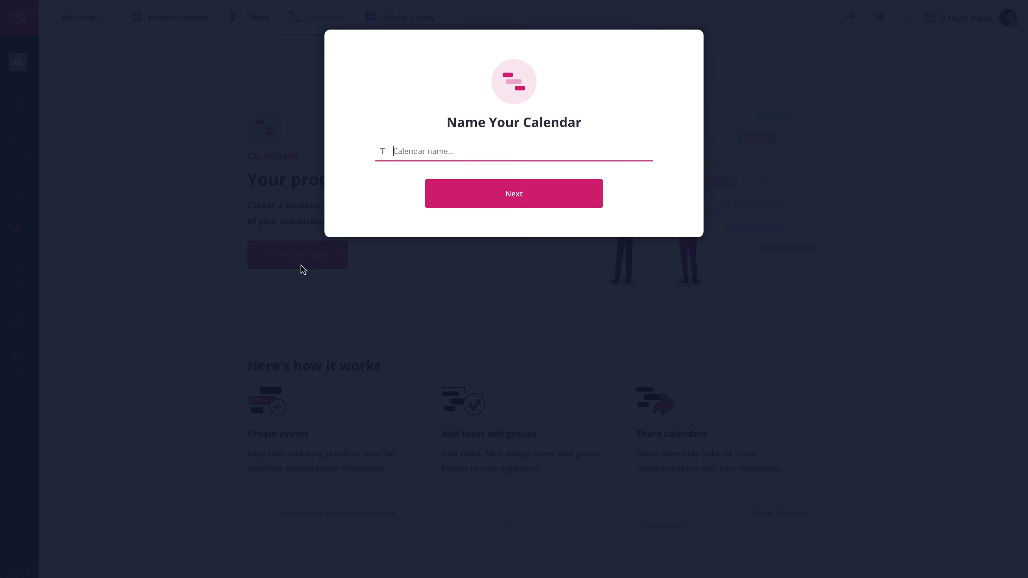
Create a calendar named 'Short Film' from the Scripted Narrative template
{"action": "type", "text": "Sho"}
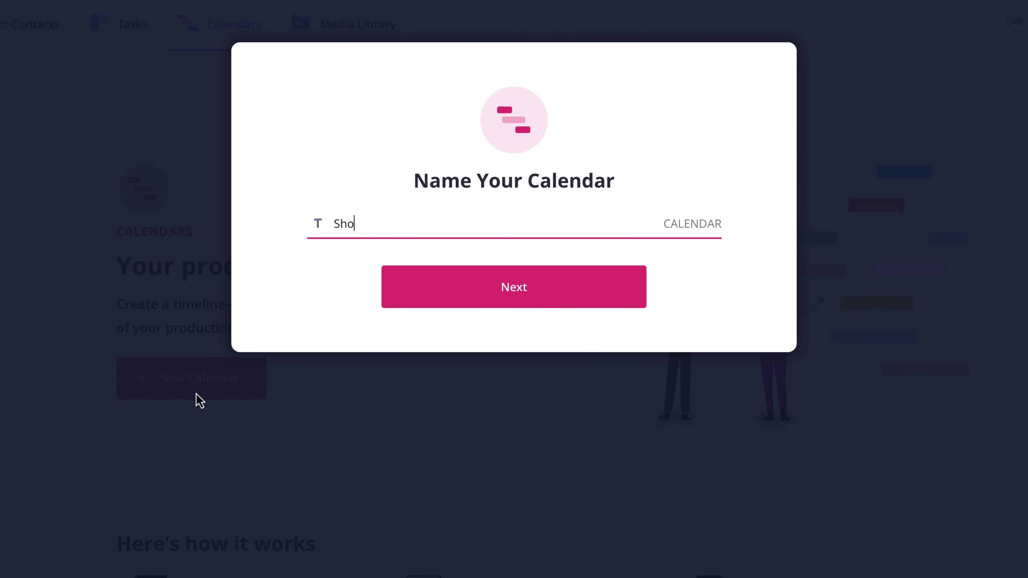
{"action": "type", "text": "rt Film"}
{"action": "left_click", "coordinate": [517, 305]}
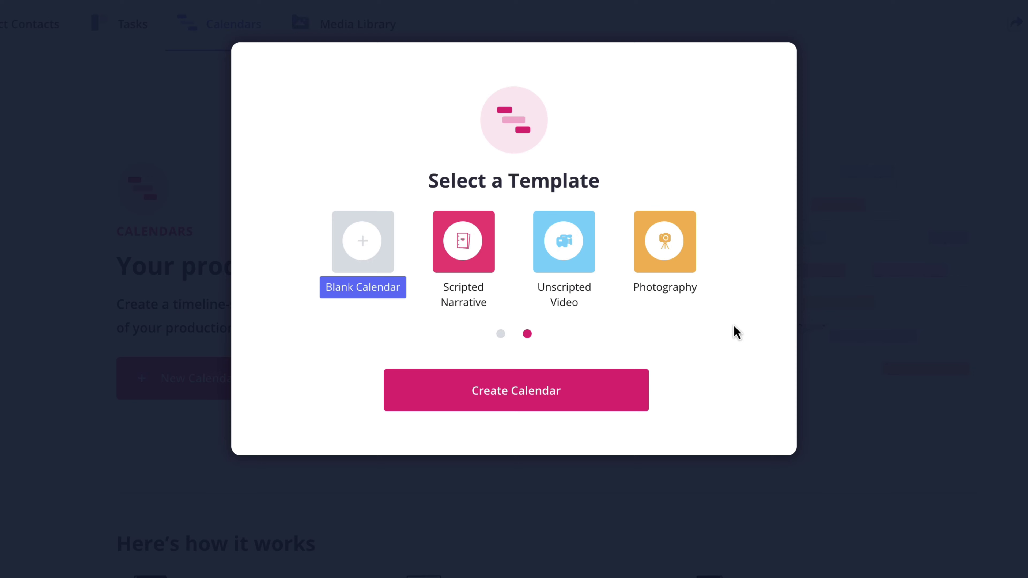
{"action": "left_click", "coordinate": [481, 309]}
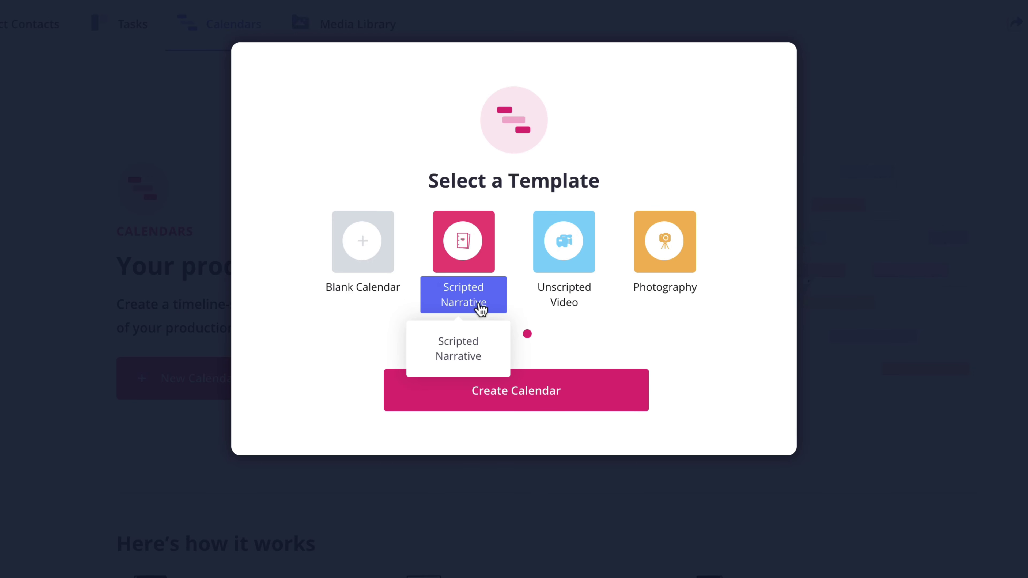
{"action": "left_click", "coordinate": [518, 403]}
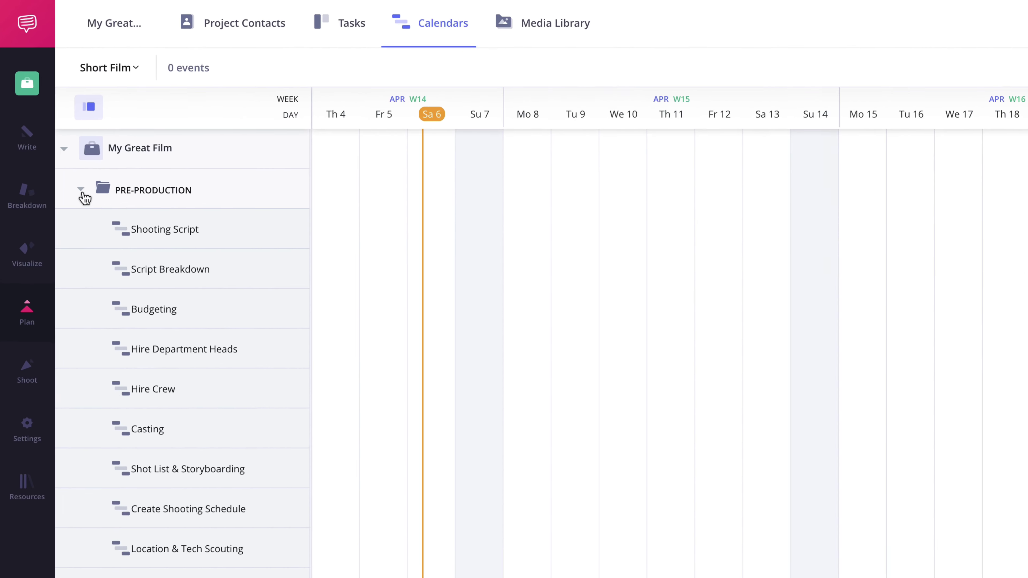
{"action": "left_click", "coordinate": [85, 198]}
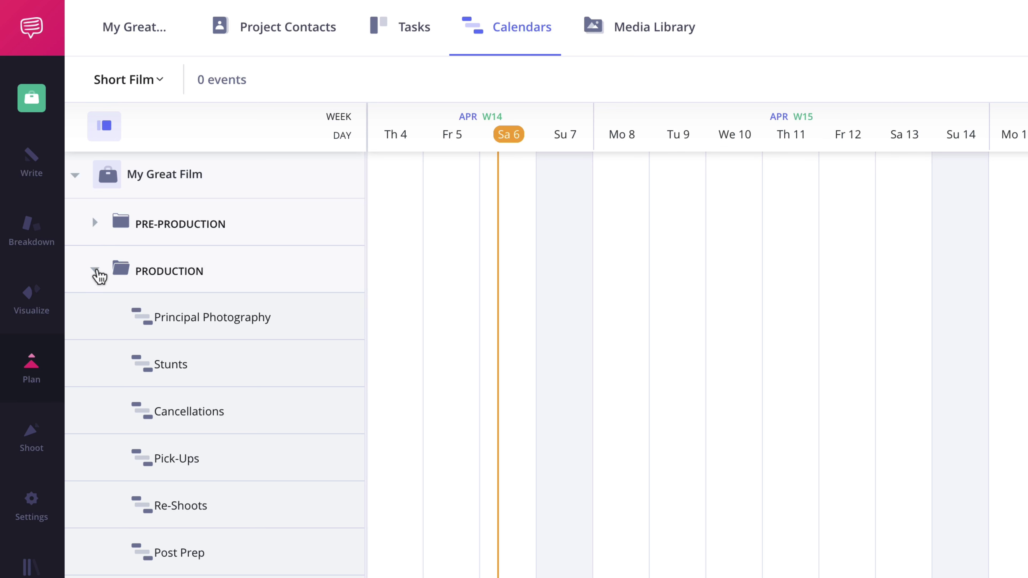
{"action": "left_click", "coordinate": [96, 271]}
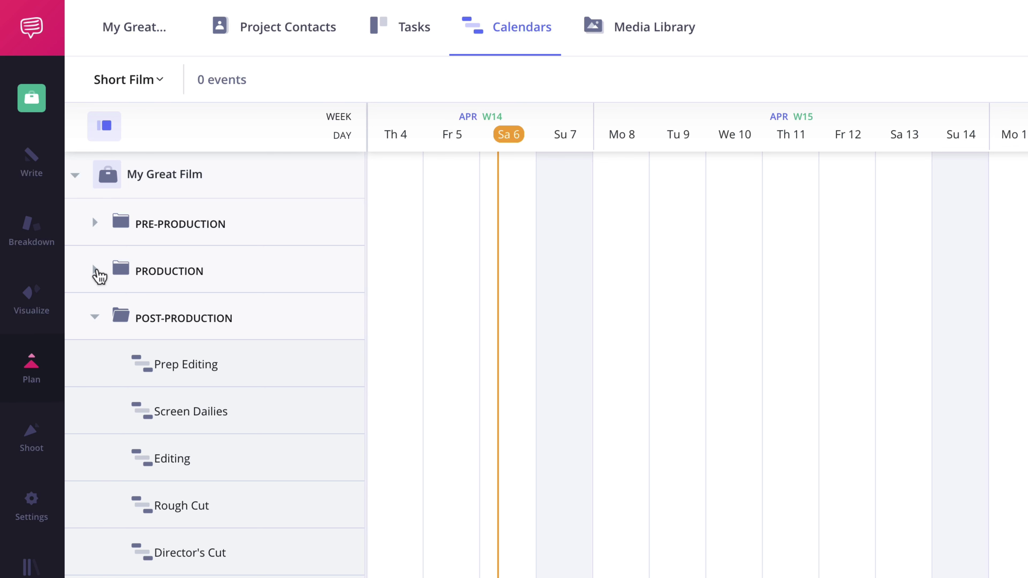
{"action": "left_click", "coordinate": [95, 269]}
{"action": "left_click", "coordinate": [96, 224]}
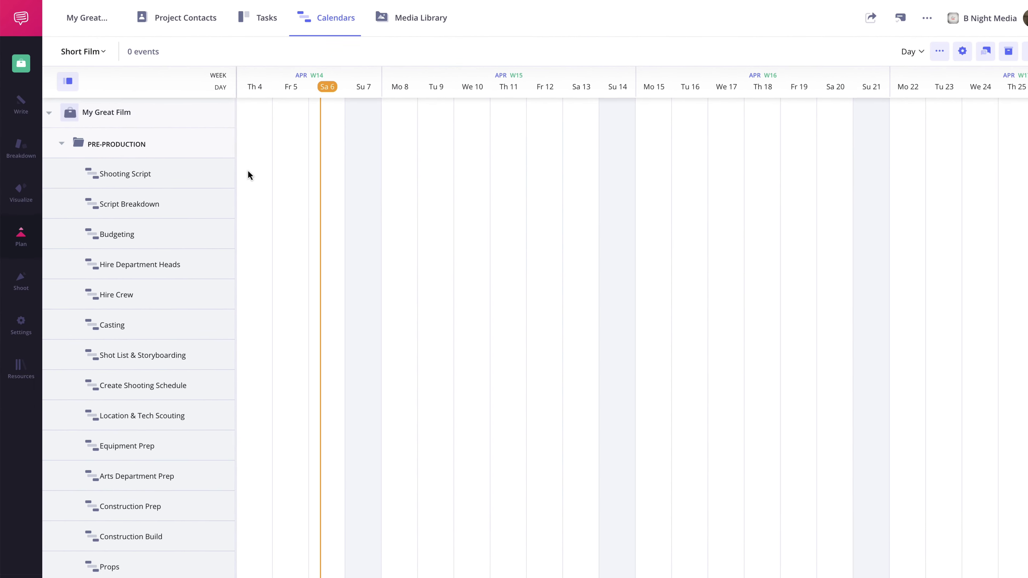
Add an Apr 4–8 event on the Shooting Script row with status Needs Review
{"action": "left_click_drag", "start_coordinate": [241, 166], "coordinate": [376, 167]}
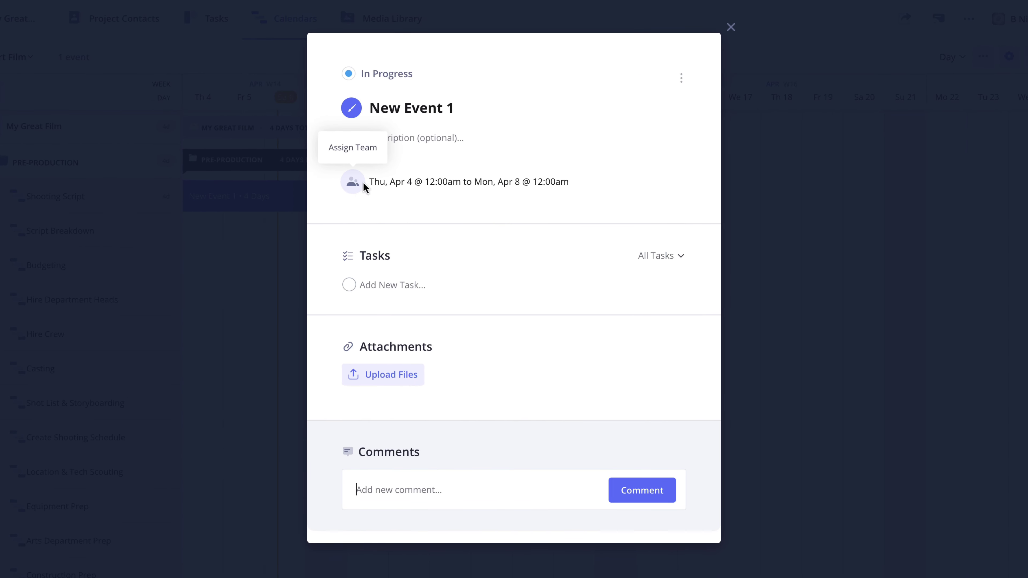
{"action": "left_click", "coordinate": [410, 80]}
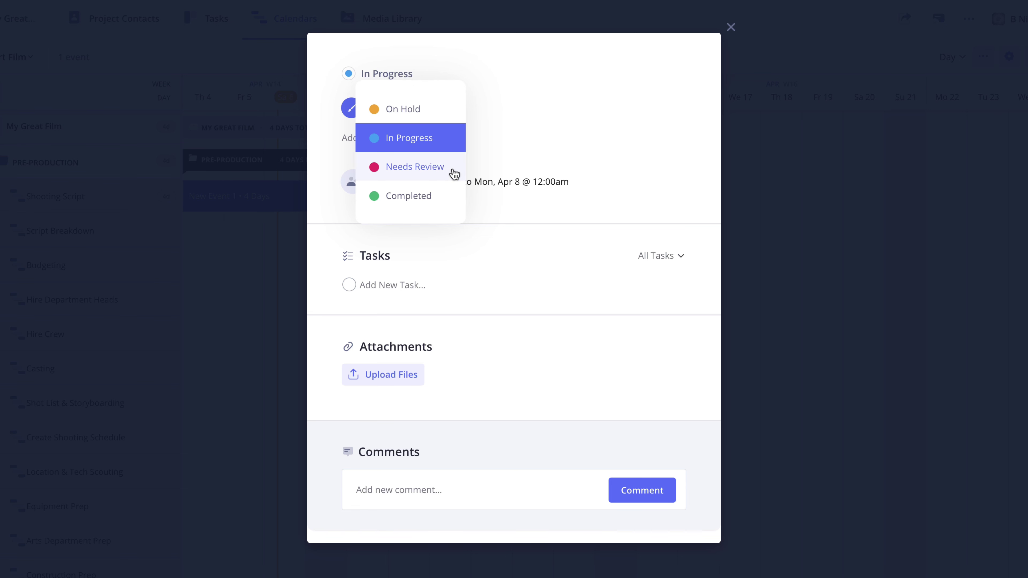
{"action": "left_click", "coordinate": [415, 166]}
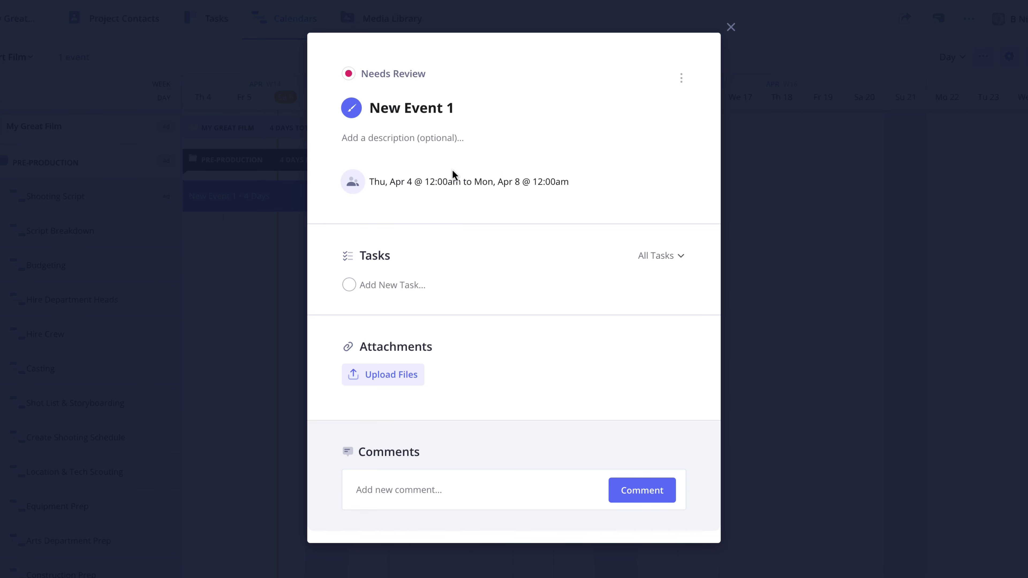
Rename the event to 'Lock Shooting Script' and bring up its date range editor
{"action": "left_click", "coordinate": [464, 104]}
{"action": "key", "text": "ctrl+a"}
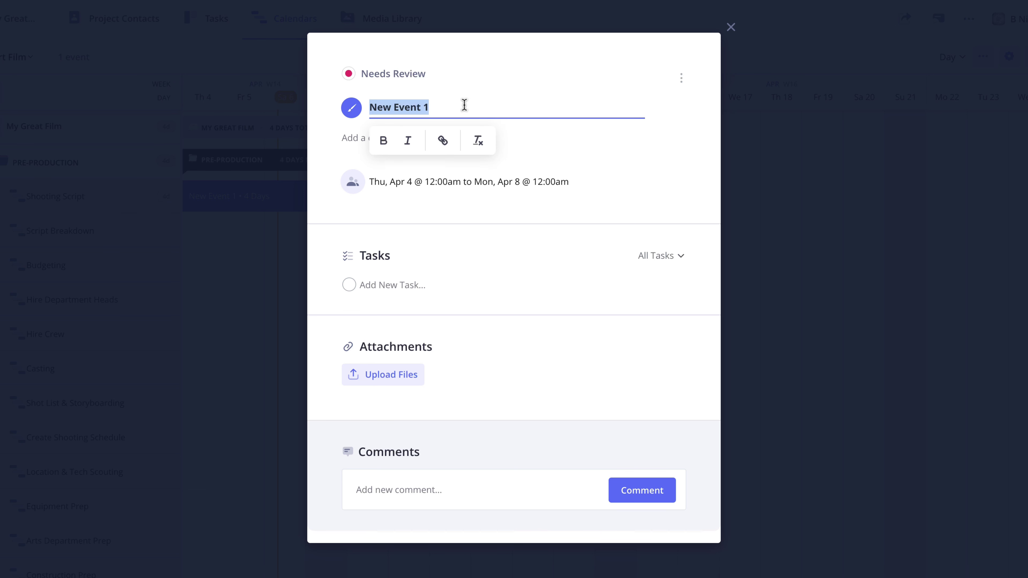
{"action": "type", "text": "Lock Shooting Script"}
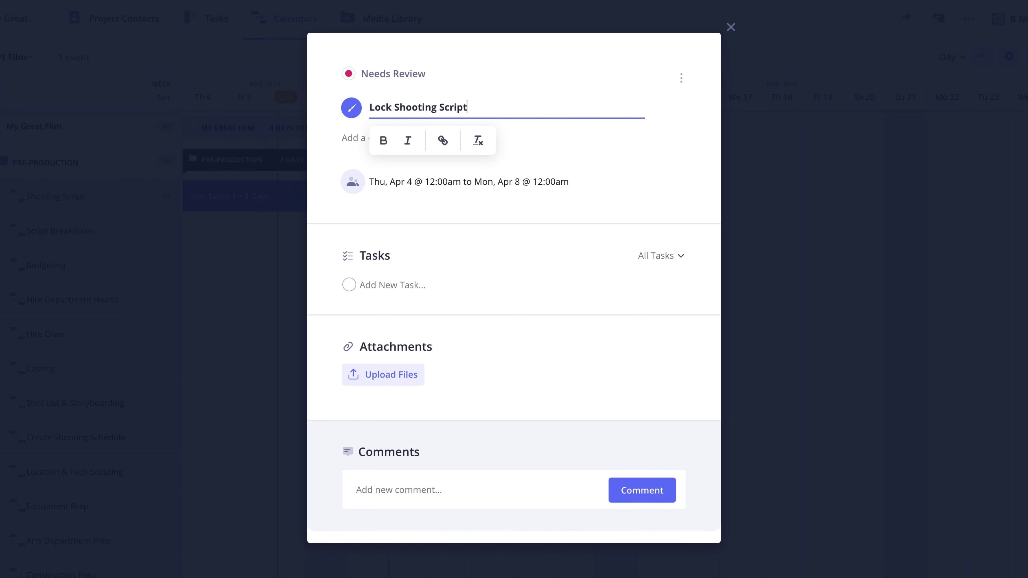
{"action": "key", "text": "Return"}
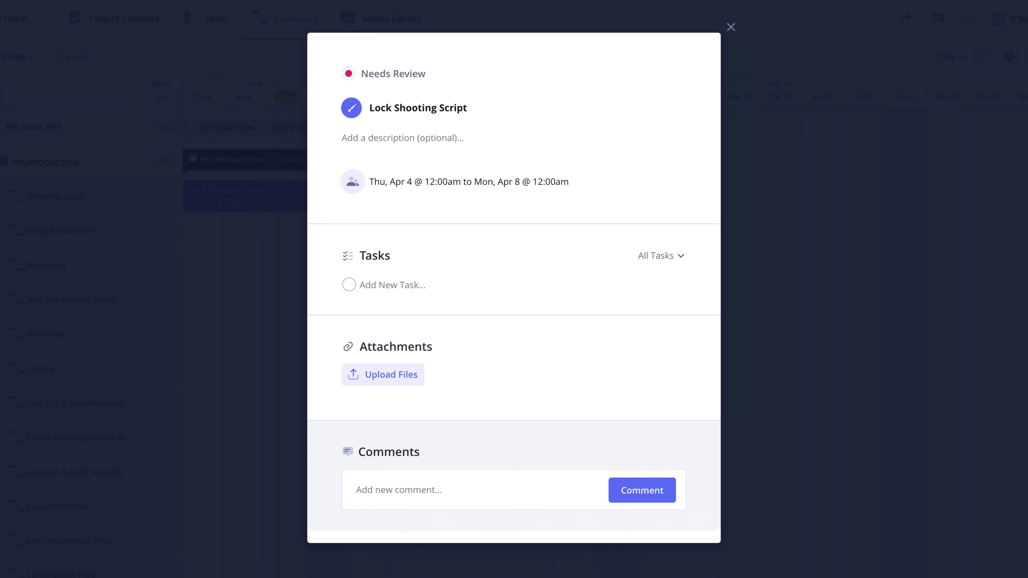
{"action": "left_click", "coordinate": [447, 138]}
{"action": "left_click", "coordinate": [447, 182]}
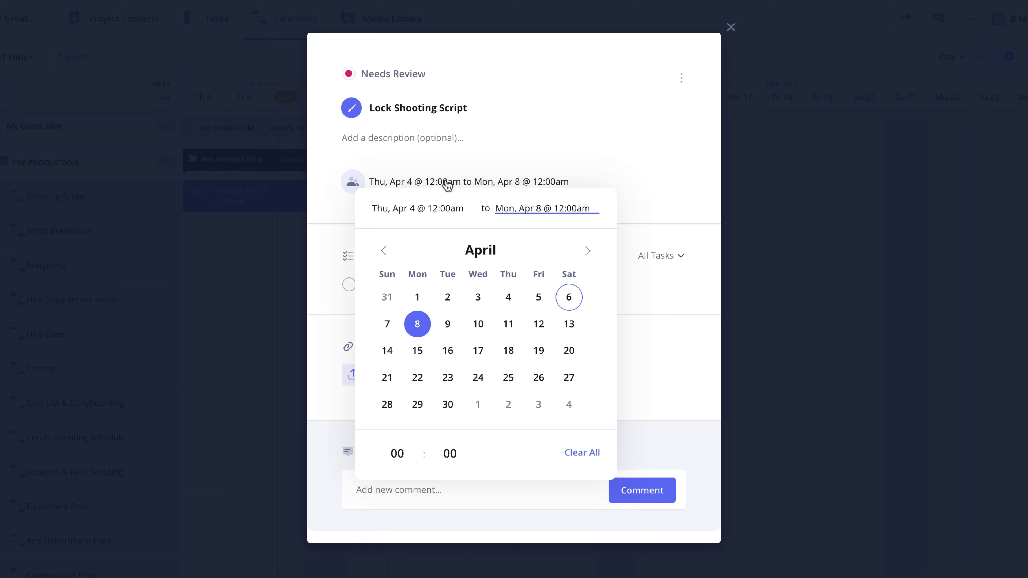
Assign the first listed team member to the Lock Shooting Script event
{"action": "left_click", "coordinate": [324, 187]}
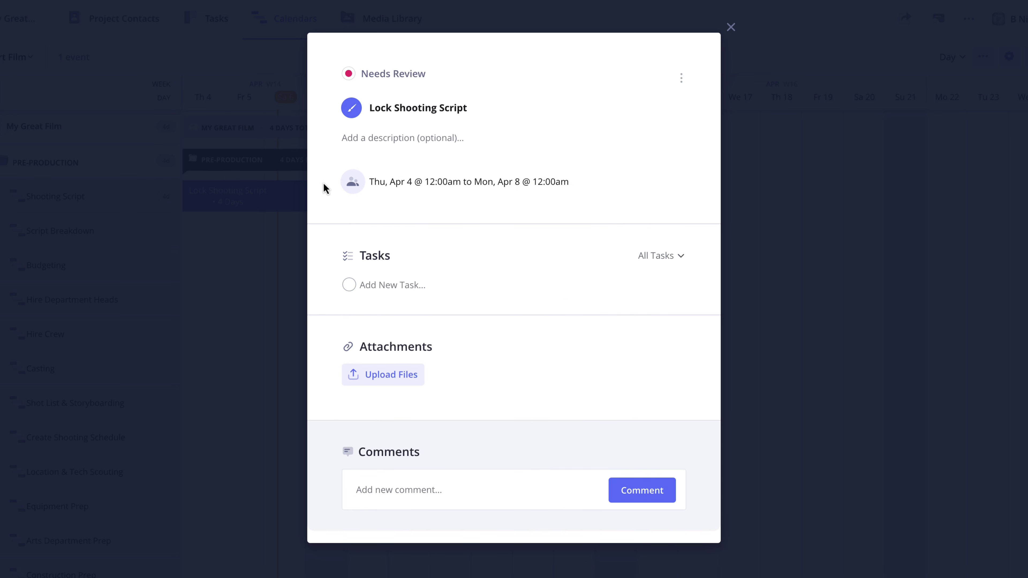
{"action": "left_click", "coordinate": [359, 192]}
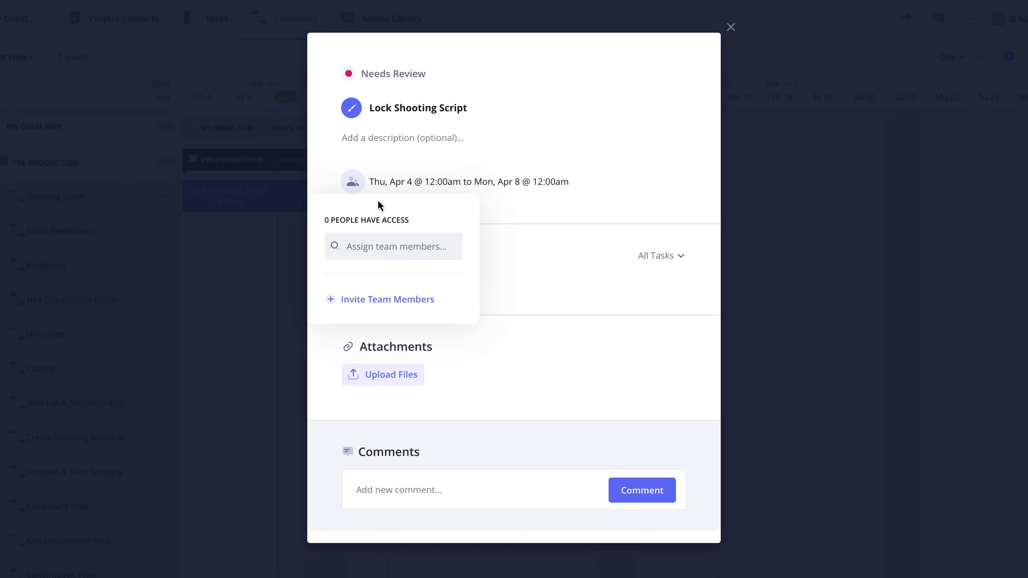
{"action": "left_click", "coordinate": [448, 247]}
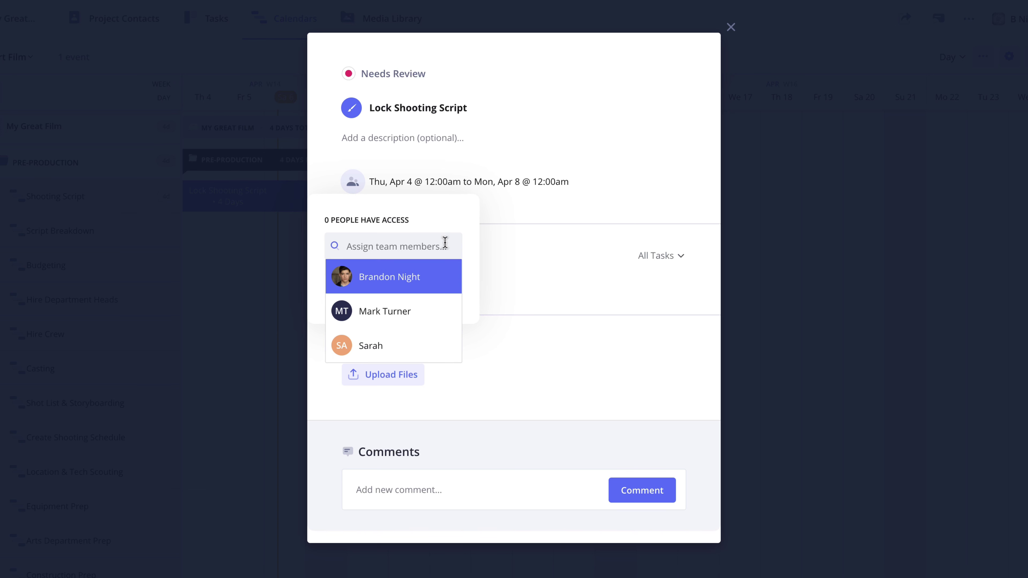
{"action": "left_click", "coordinate": [445, 281]}
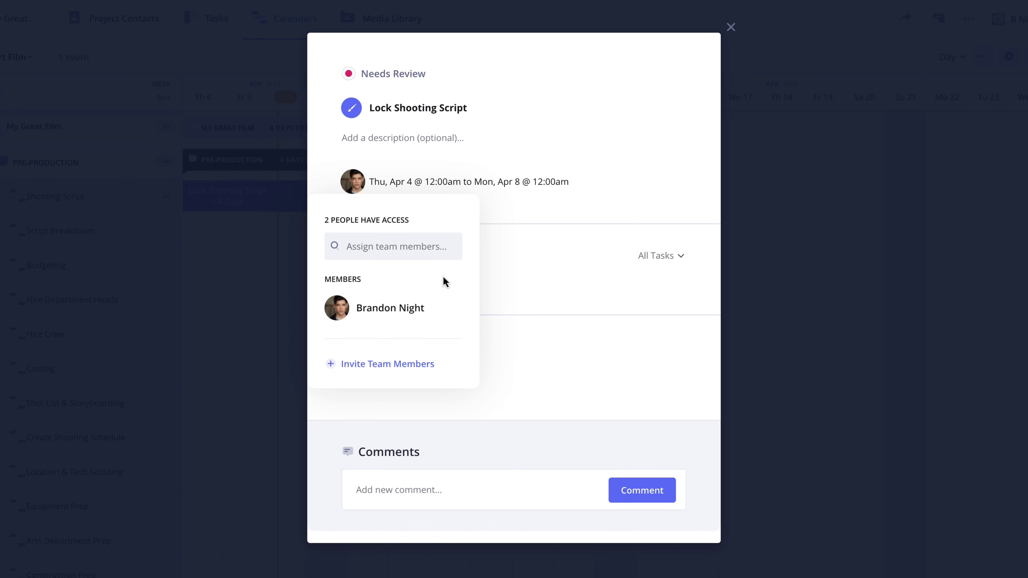
{"action": "left_click", "coordinate": [692, 173]}
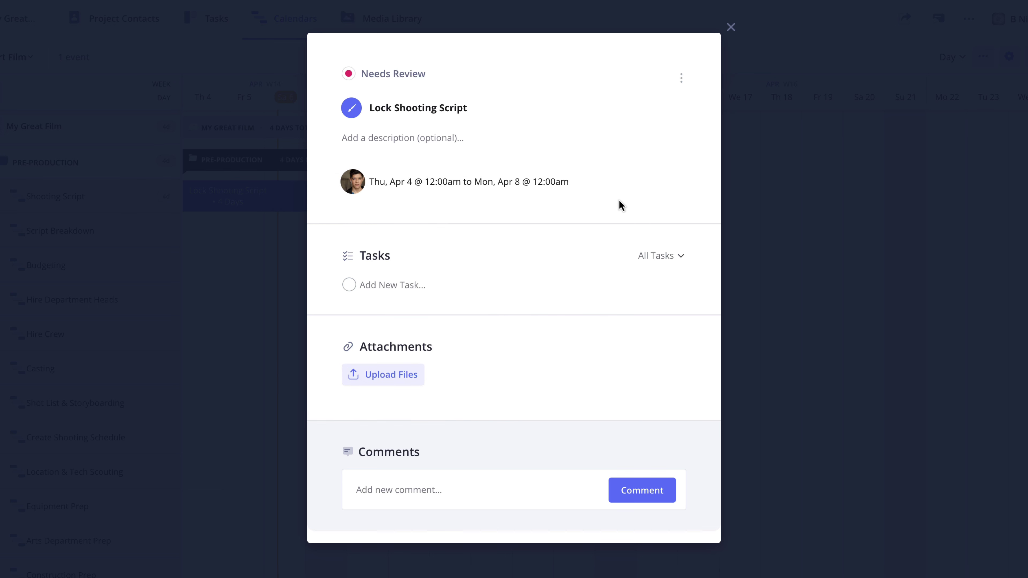
Add an 'Apply scene numbers' task to the event, mark it complete, then delete it
{"action": "left_click", "coordinate": [413, 288]}
{"action": "type", "text": "Apply scene numbers"}
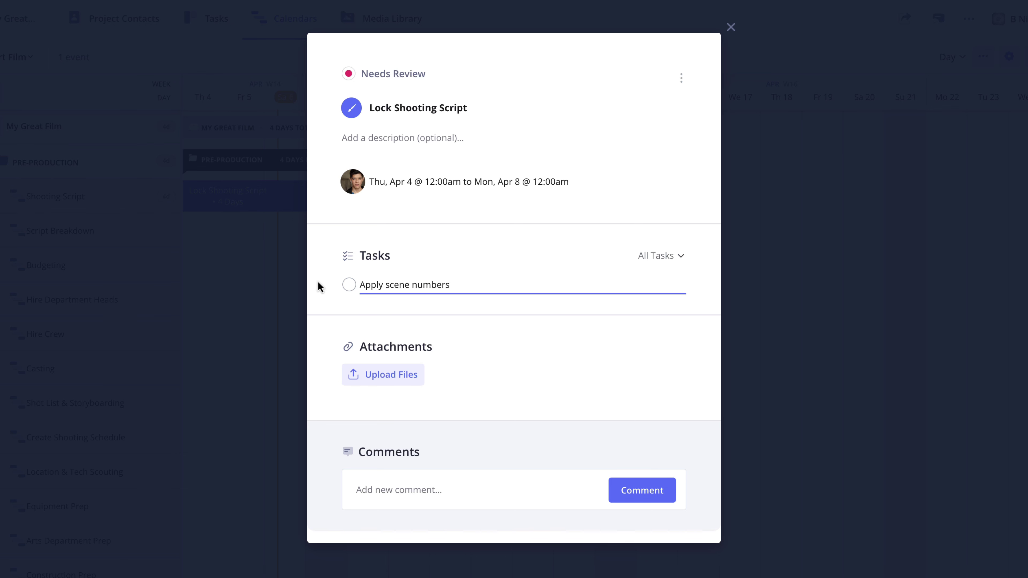
{"action": "key", "text": "Return"}
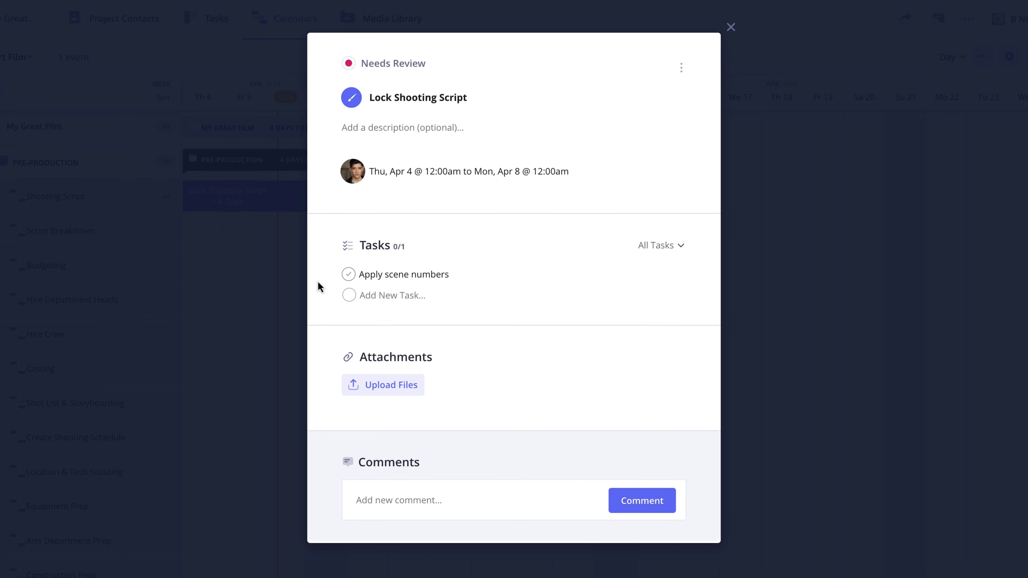
{"action": "left_click", "coordinate": [349, 276]}
{"action": "left_click", "coordinate": [697, 275]}
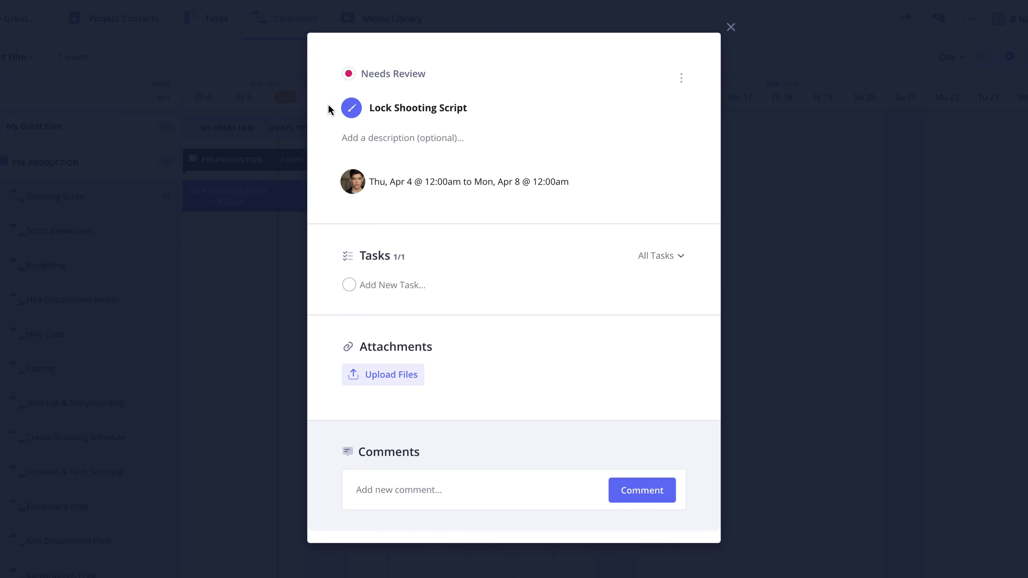
Make the Lock Shooting Script event orange and close the event window
{"action": "left_click", "coordinate": [351, 108]}
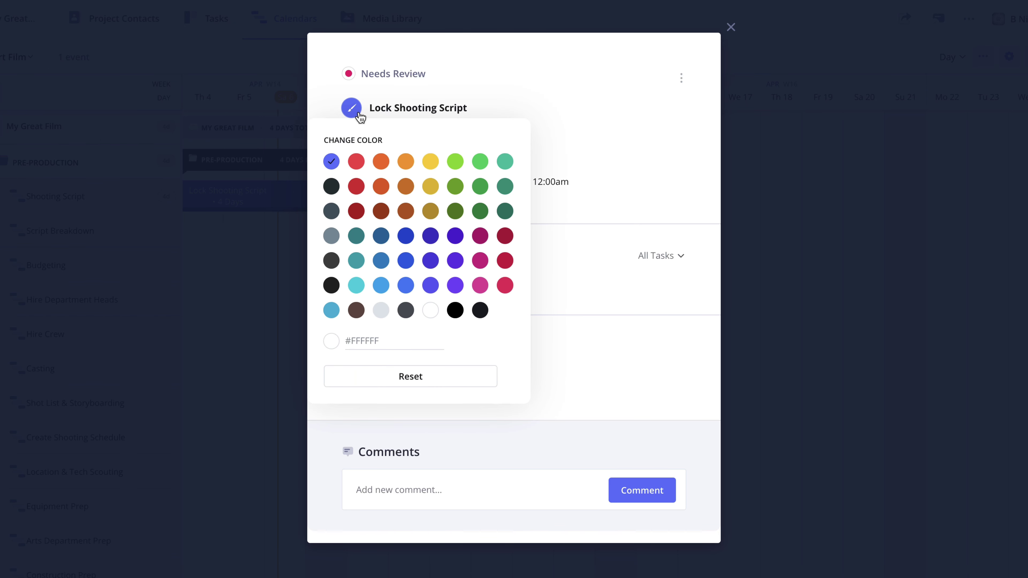
{"action": "left_click", "coordinate": [381, 162]}
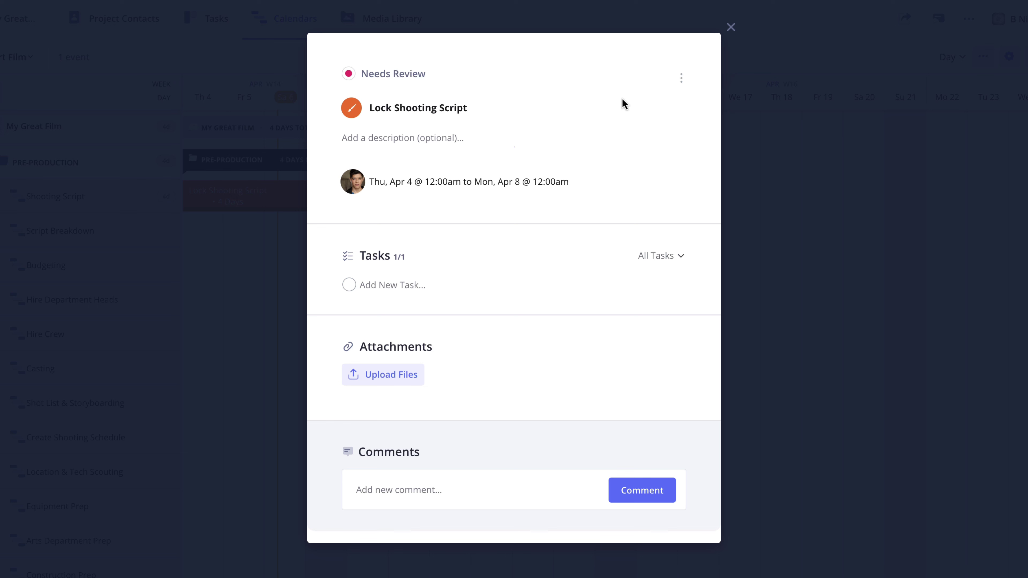
{"action": "left_click", "coordinate": [682, 79]}
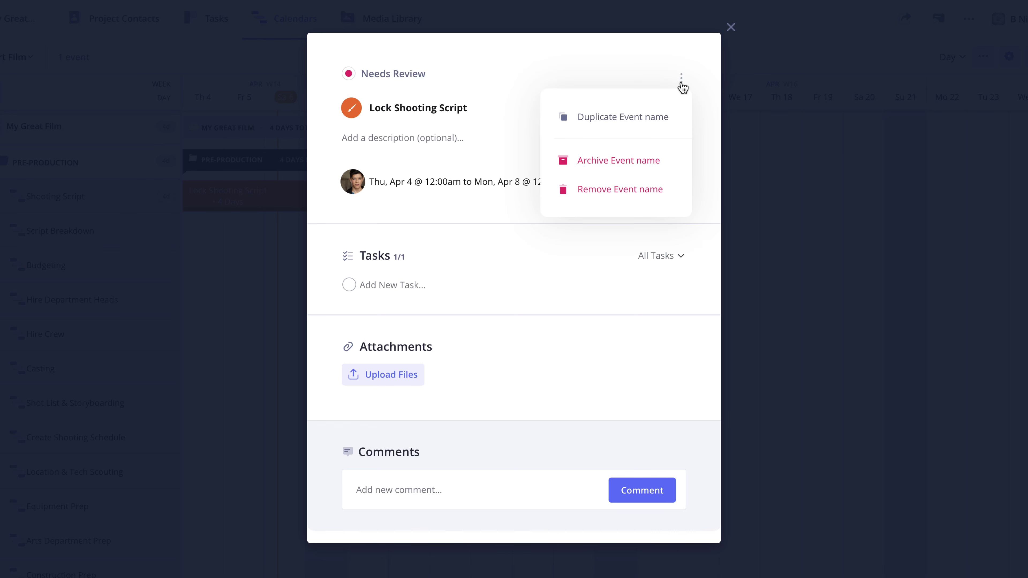
{"action": "left_click", "coordinate": [711, 86]}
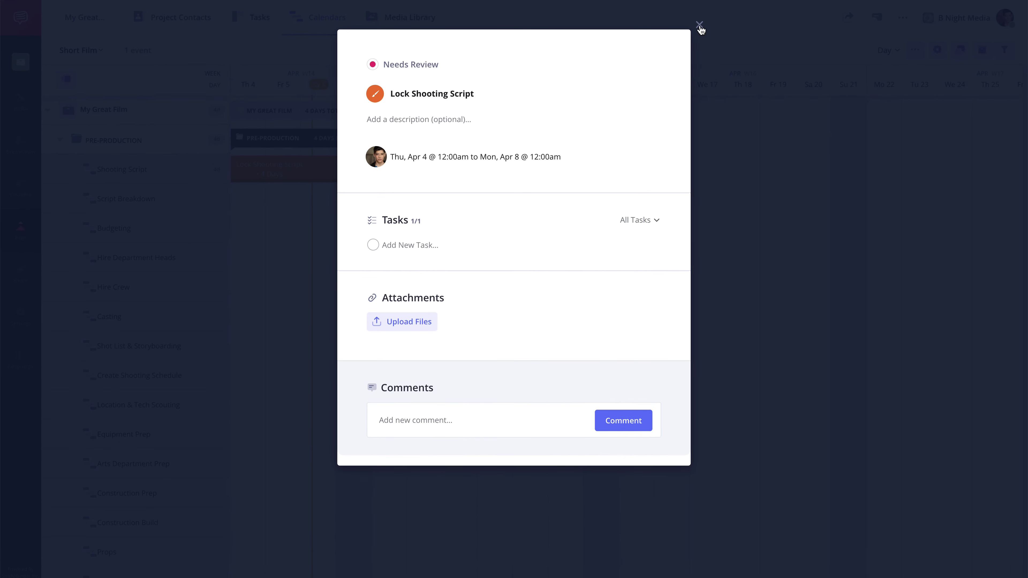
{"action": "left_click", "coordinate": [700, 26]}
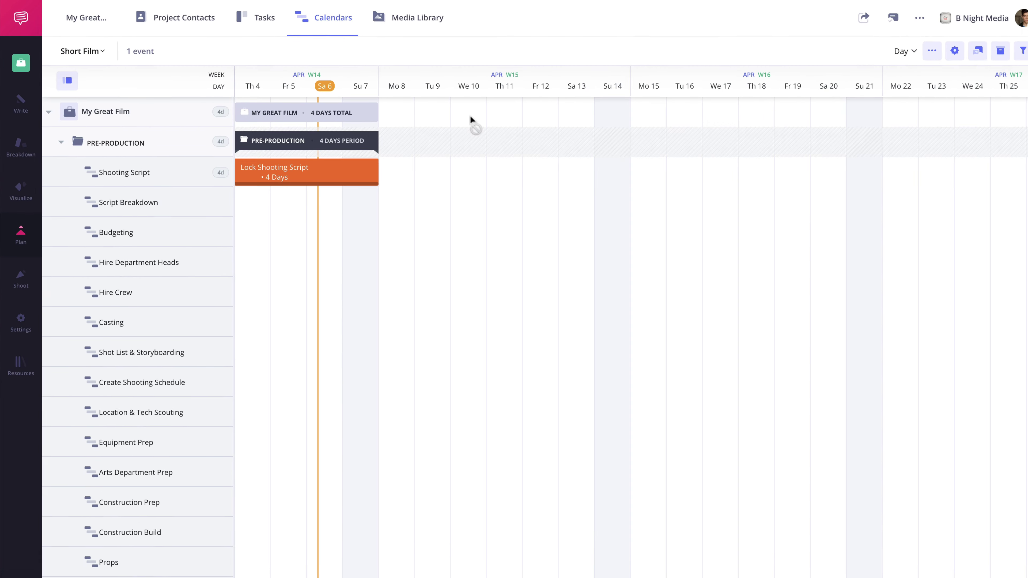
Edit the Script Breakdown row and save it with a yellow colour
{"action": "mouse_move", "coordinate": [177, 212]}
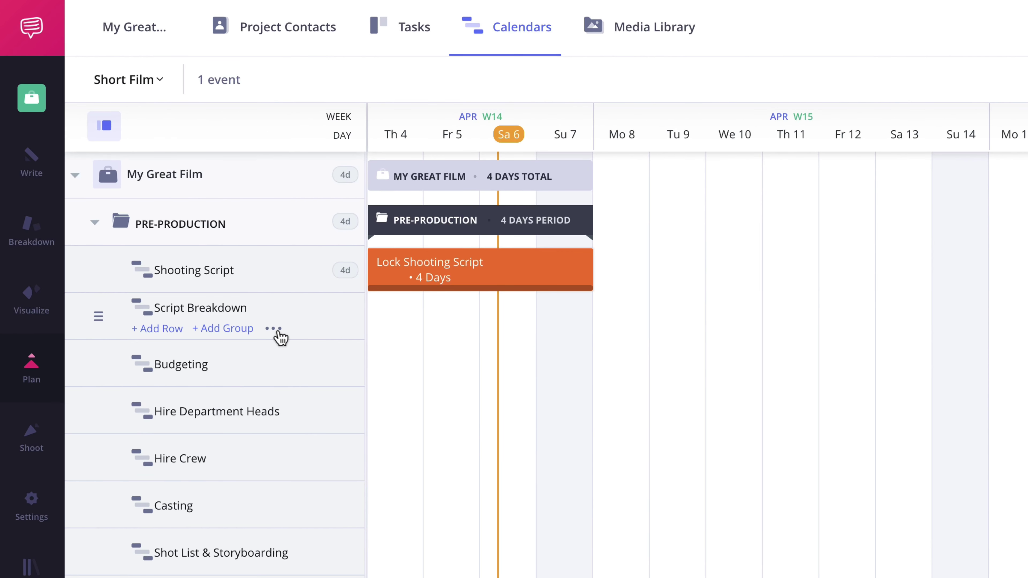
{"action": "left_click", "coordinate": [278, 333]}
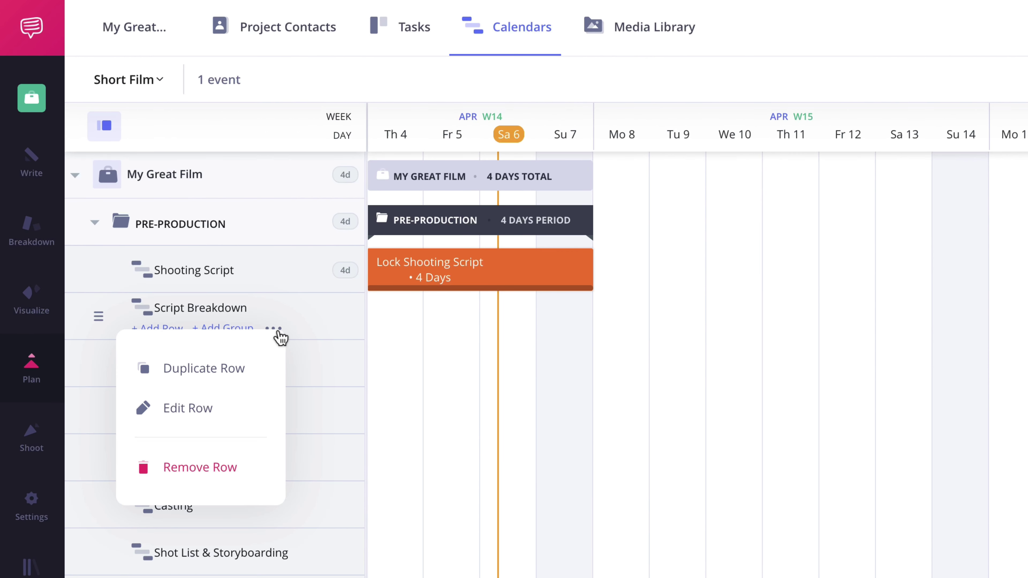
{"action": "left_click", "coordinate": [237, 417]}
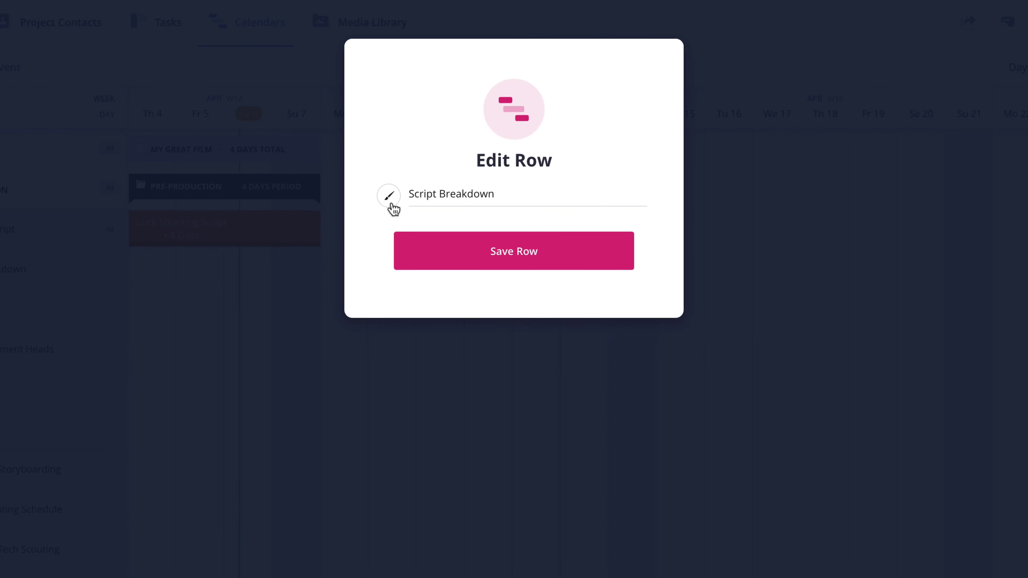
{"action": "left_click", "coordinate": [392, 204]}
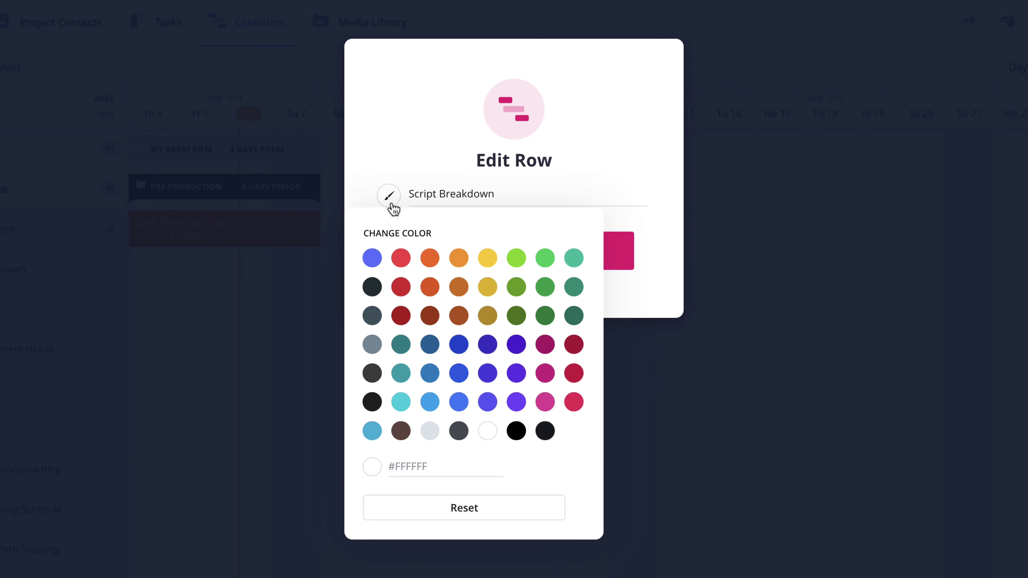
{"action": "left_click", "coordinate": [486, 255]}
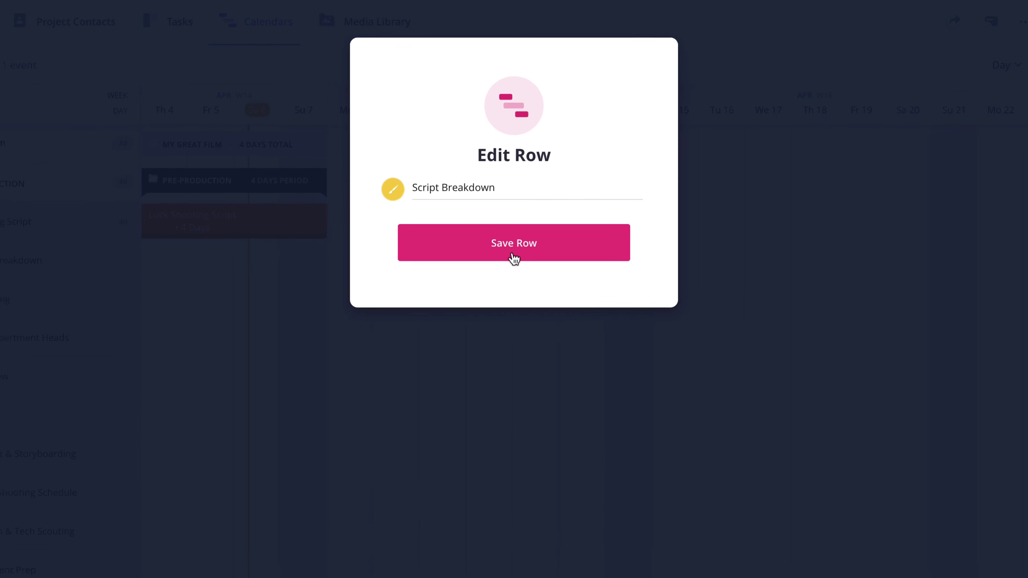
{"action": "left_click", "coordinate": [513, 262]}
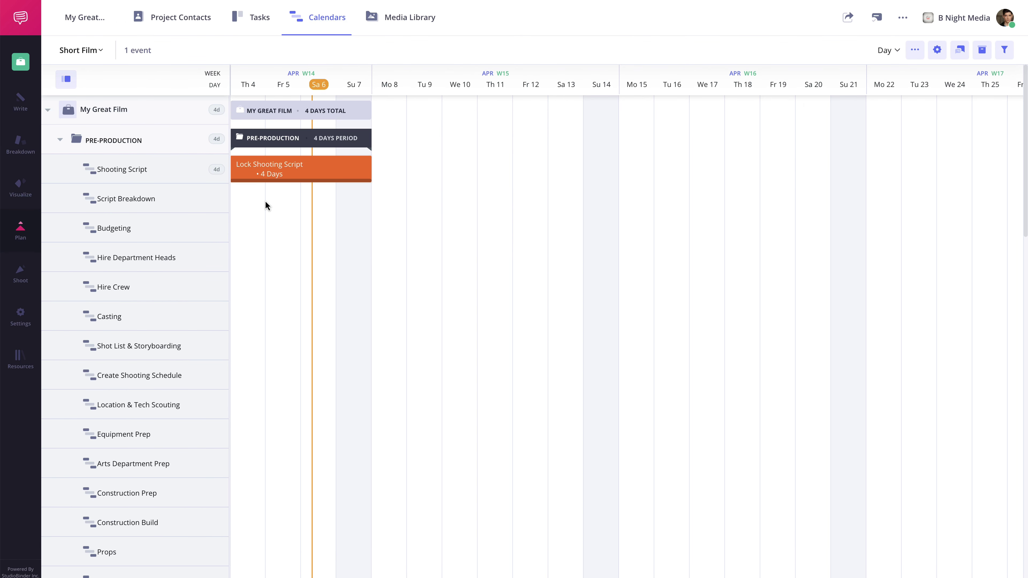
Create a two-day New Event 1 on the Script Breakdown row from Apr 4, then close it
{"action": "left_click_drag", "start_coordinate": [240, 207], "coordinate": [312, 203]}
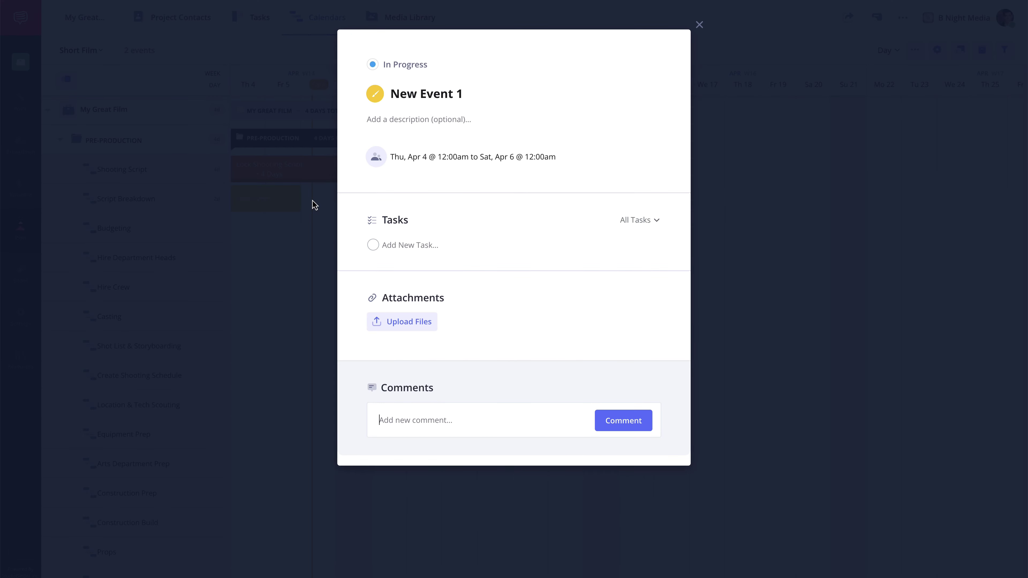
{"action": "left_click", "coordinate": [699, 26]}
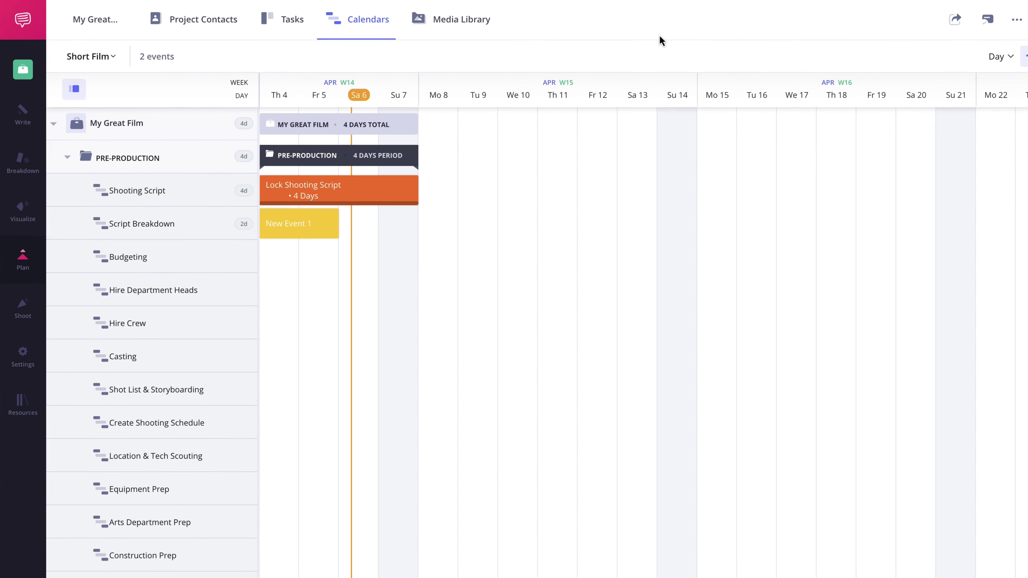
Add a second calendar, New Calendar, from the Scripted Narrative template
{"action": "left_click", "coordinate": [162, 87]}
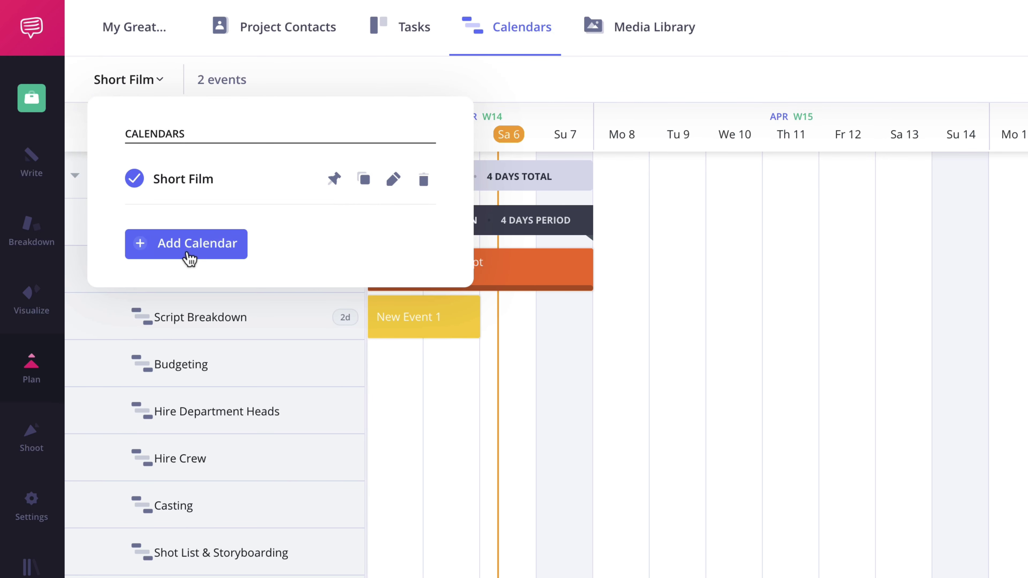
{"action": "left_click", "coordinate": [157, 253]}
{"action": "type", "text": "New Calendar"}
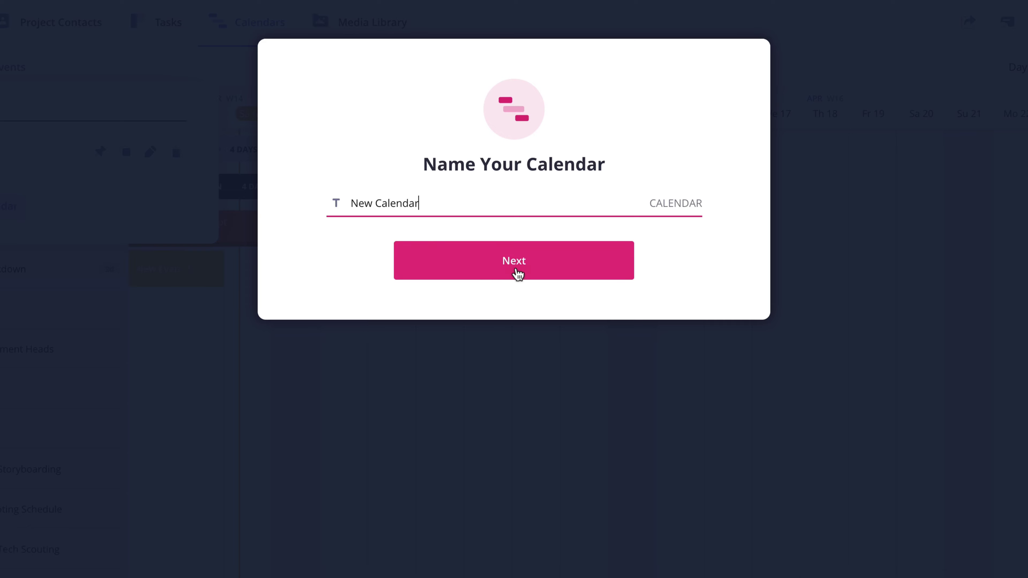
{"action": "left_click", "coordinate": [519, 271]}
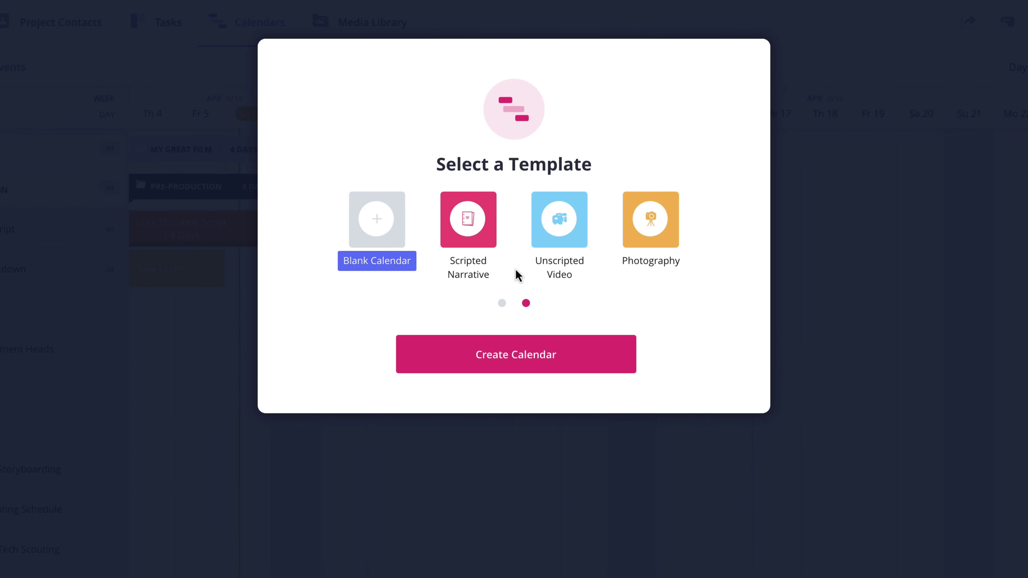
{"action": "left_click", "coordinate": [475, 279]}
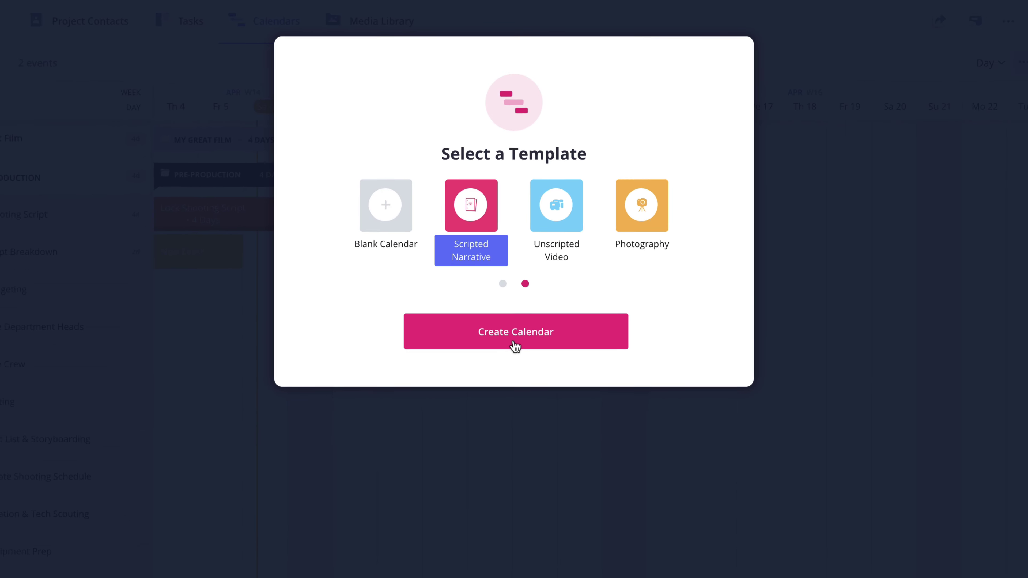
{"action": "left_click", "coordinate": [515, 297]}
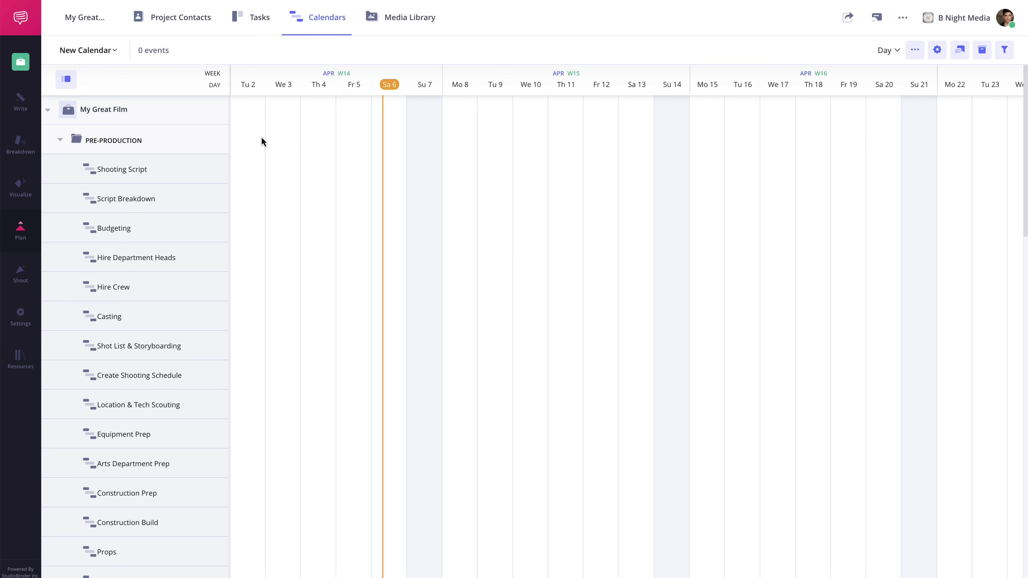
{"action": "left_click", "coordinate": [110, 50]}
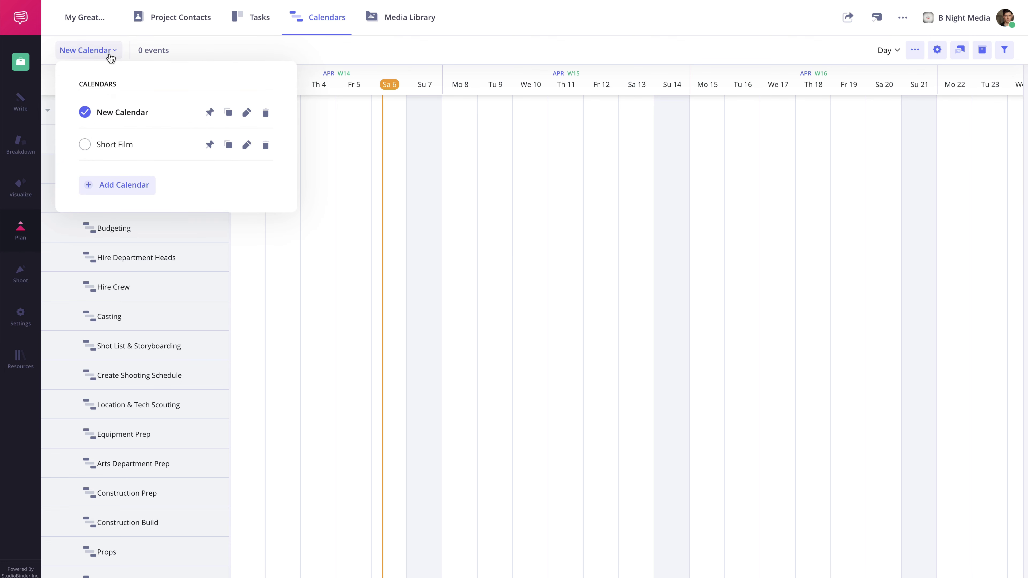
Switch back to Short Film and extend Lock Shooting Script to end Friday Apr 12
{"action": "left_click", "coordinate": [114, 145]}
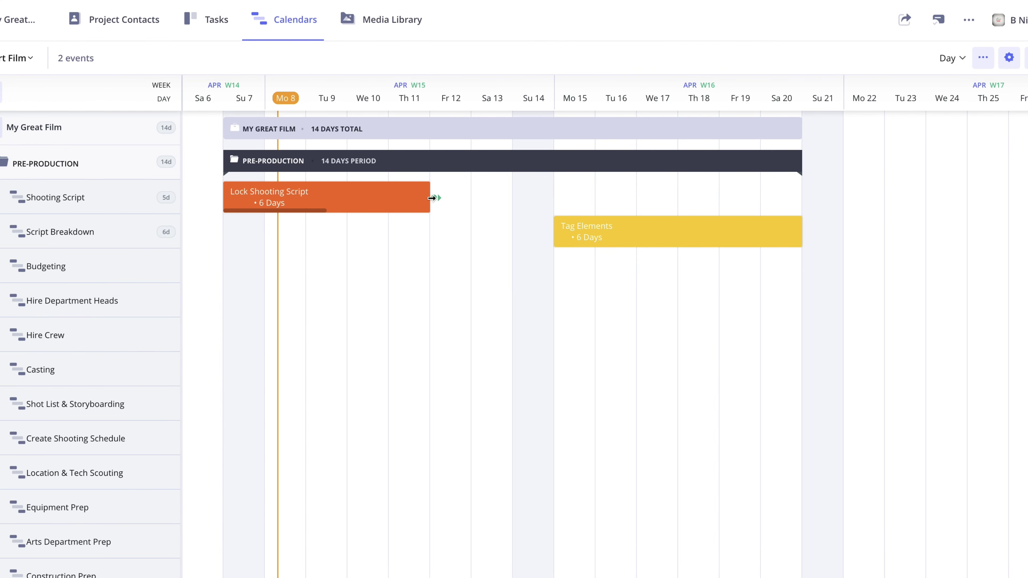
{"action": "left_click_drag", "start_coordinate": [434, 198], "coordinate": [478, 203]}
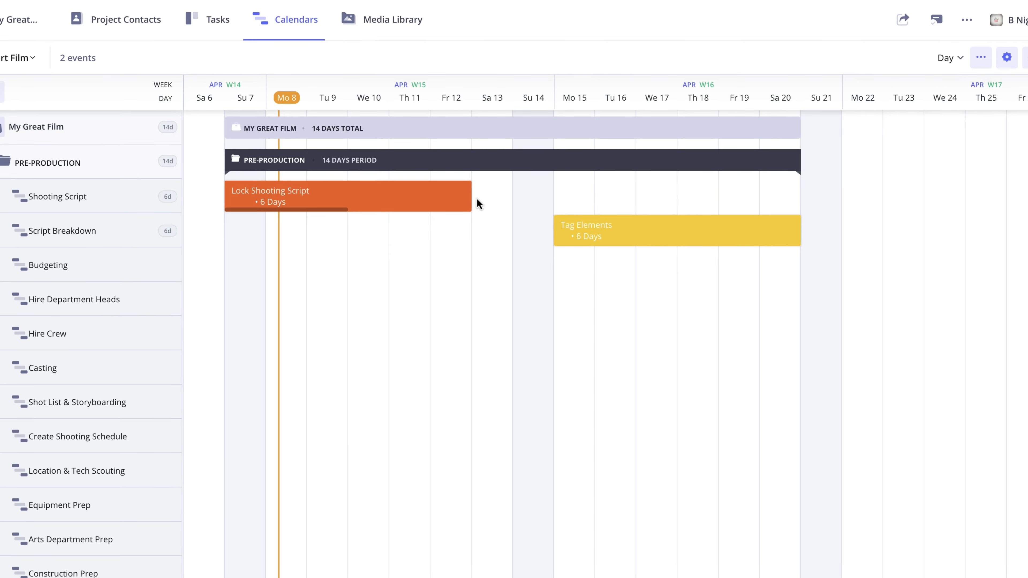